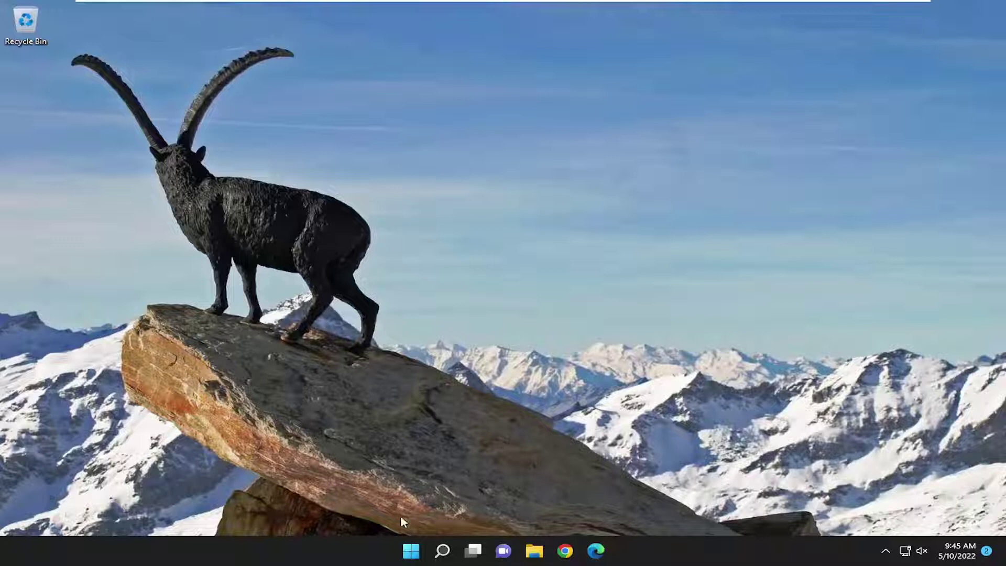
# Step: Find regedit through Windows Search and launch Registry Editor as administrator
pyautogui.click(442, 551)
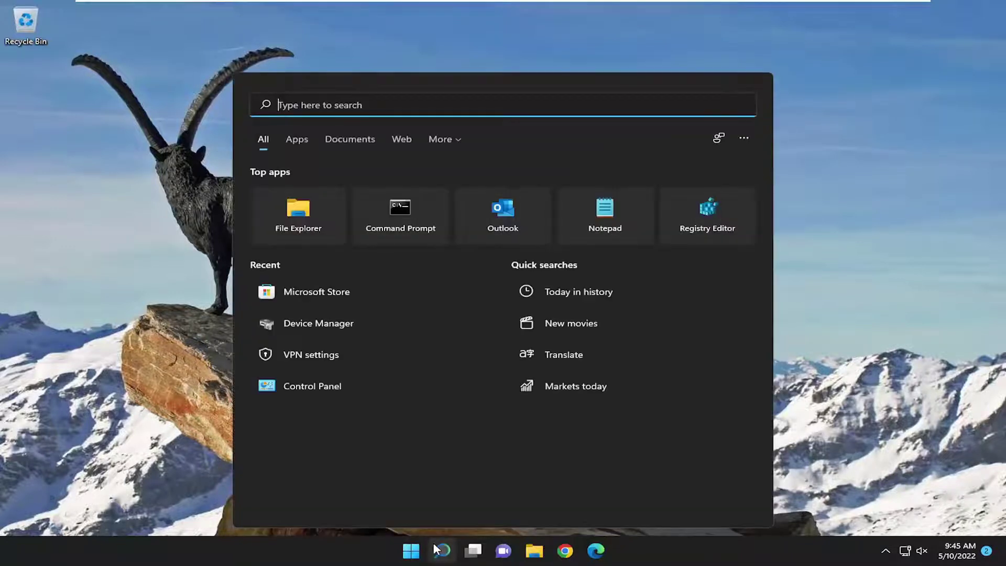
pyautogui.write('regedit')
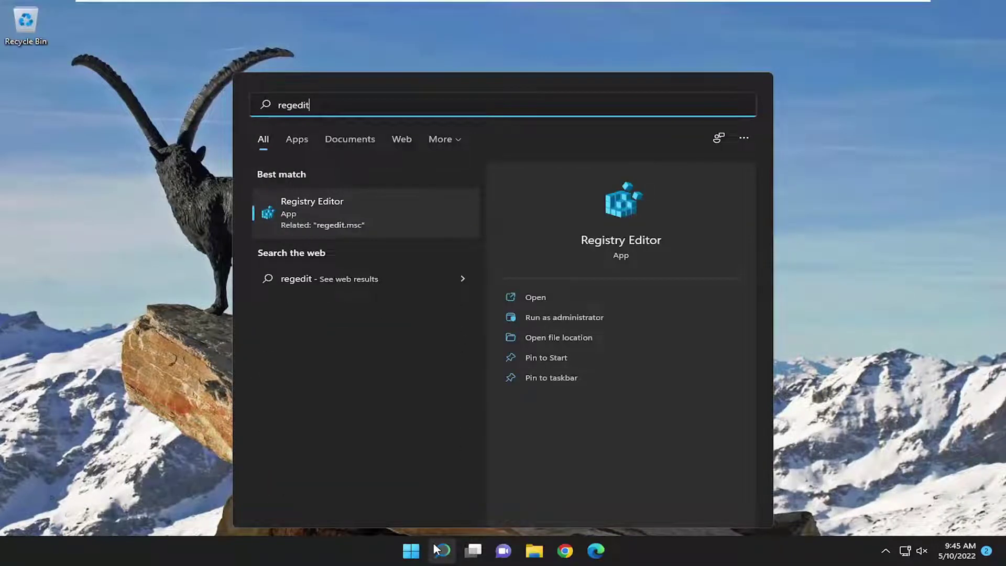
pyautogui.rightClick(299, 201)
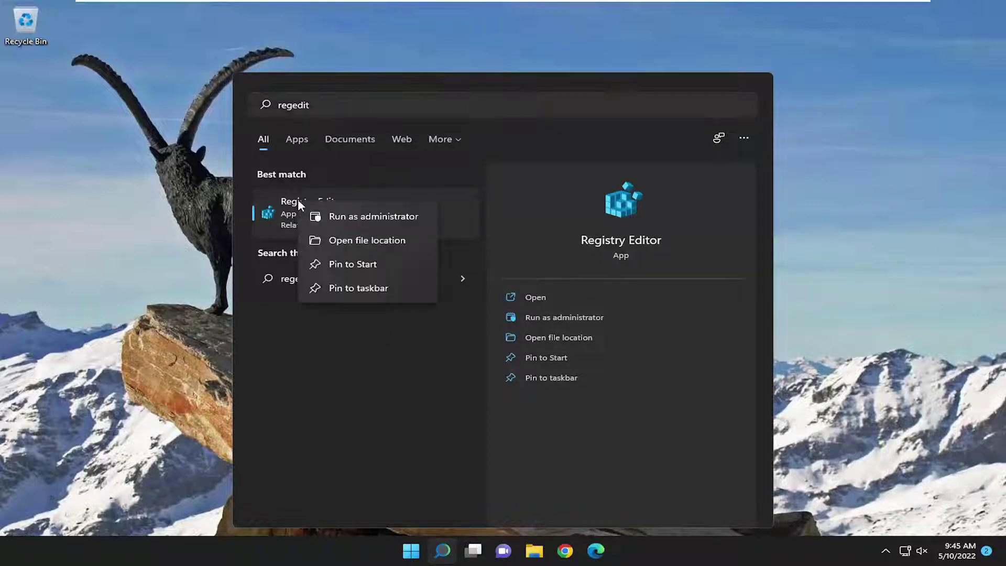
pyautogui.click(373, 218)
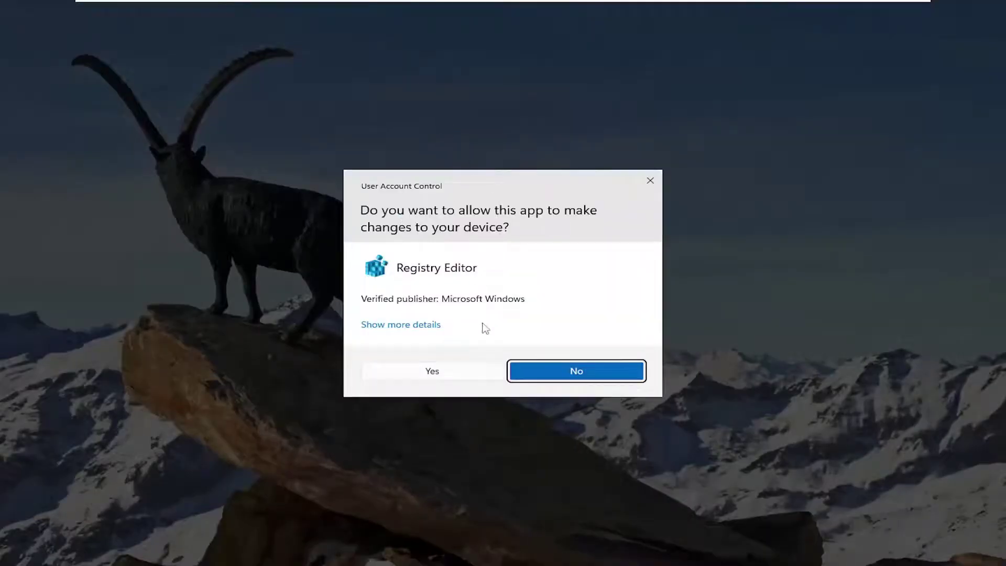
pyautogui.click(443, 377)
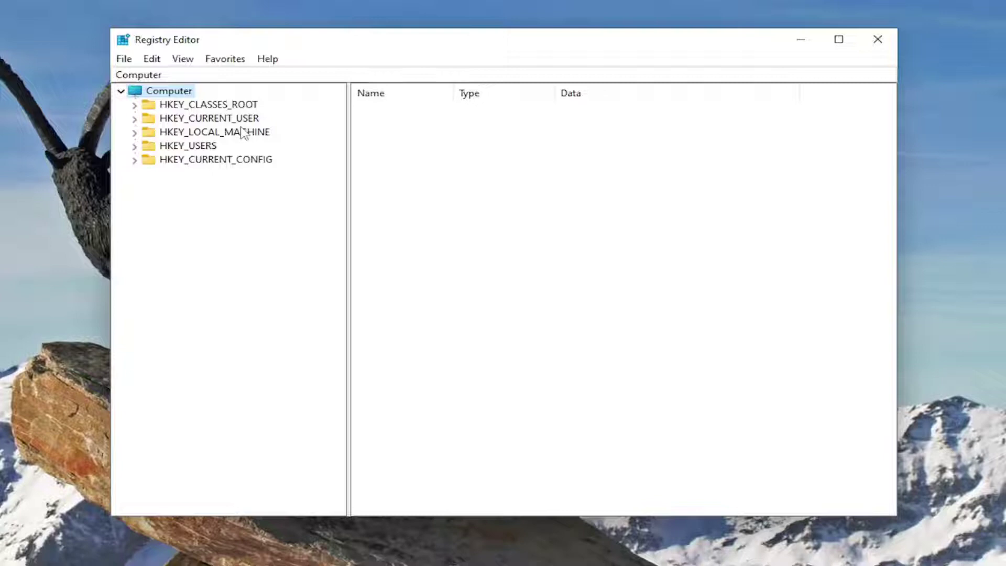
pyautogui.click(124, 59)
pyautogui.click(163, 93)
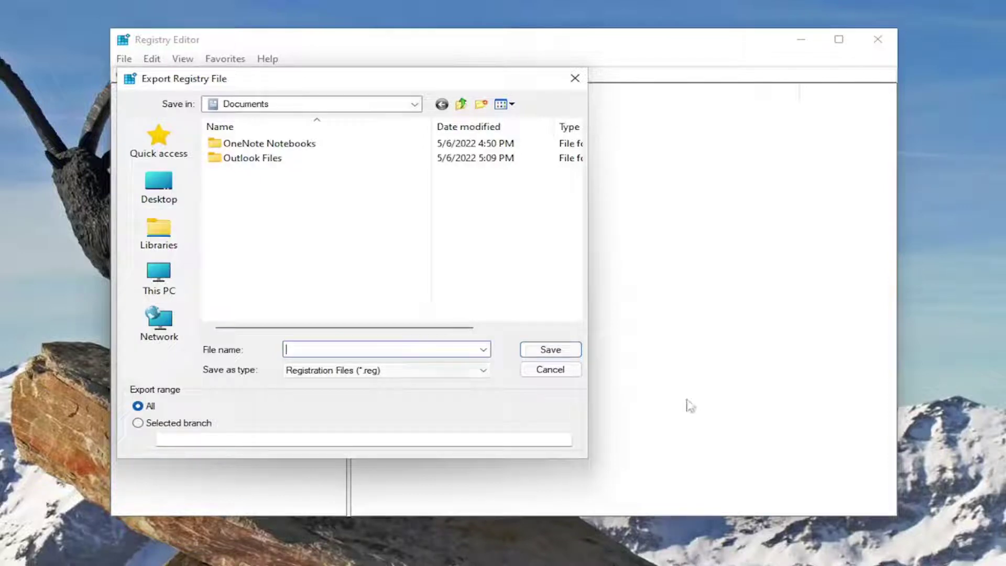
pyautogui.click(547, 371)
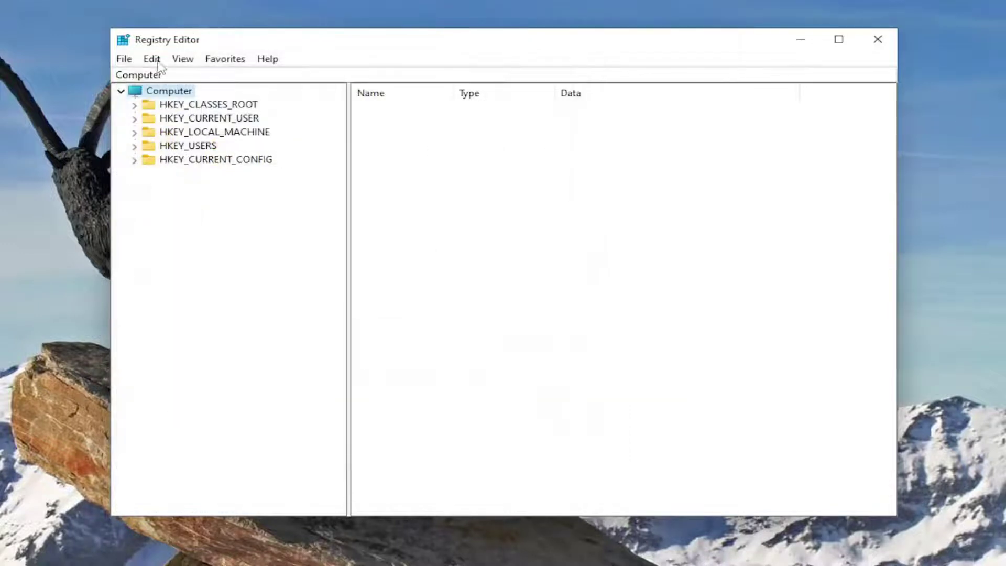
pyautogui.click(122, 60)
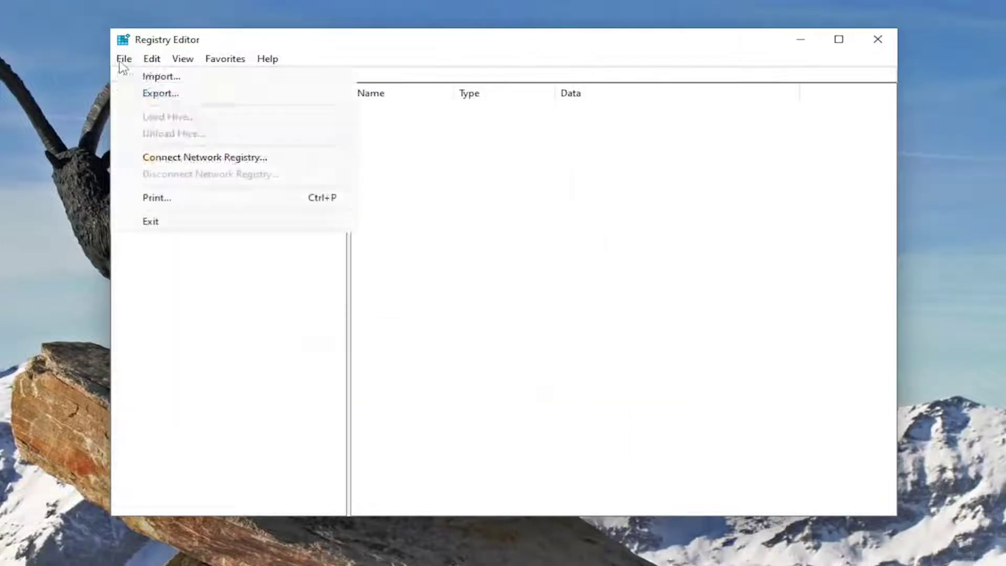
pyautogui.click(148, 77)
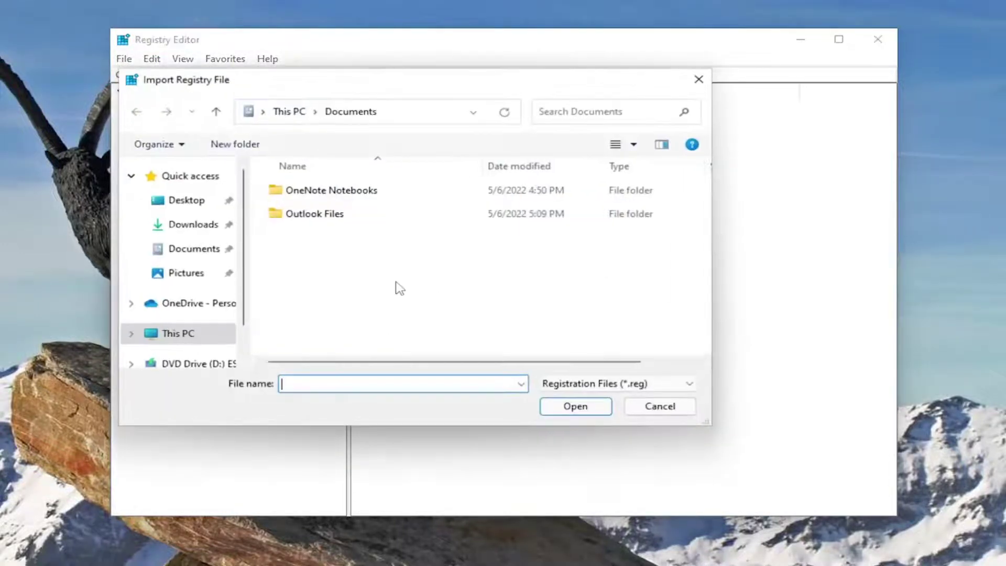
pyautogui.click(656, 408)
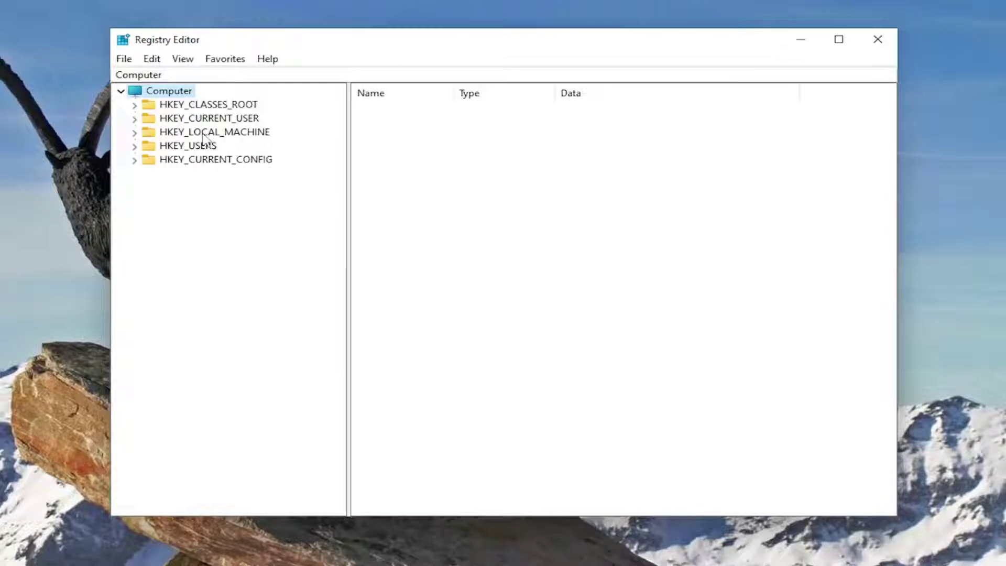
# Step: Expand HKEY_LOCAL_MACHINE, SOFTWARE and Microsoft in the key tree
pyautogui.doubleClick(203, 134)
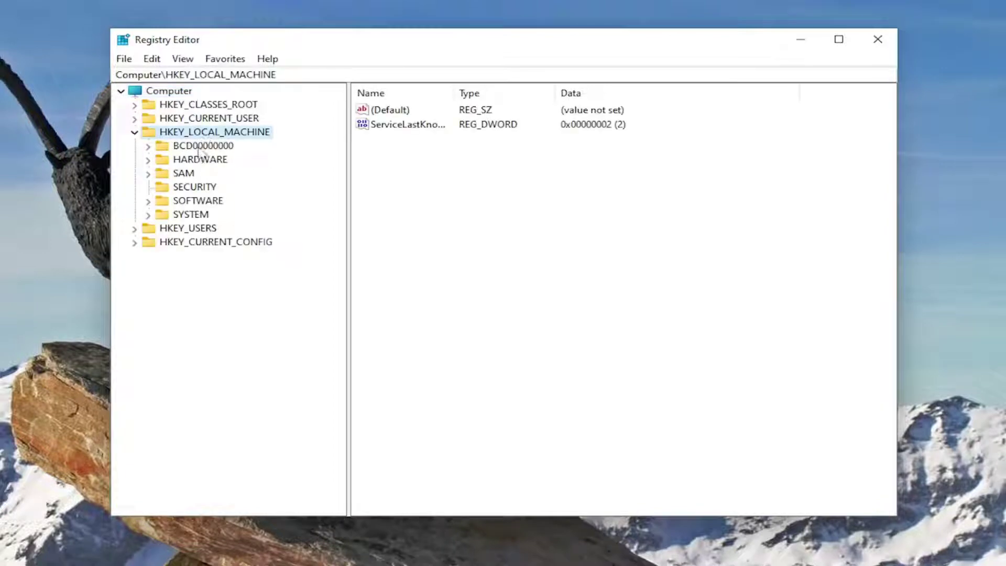
pyautogui.doubleClick(183, 202)
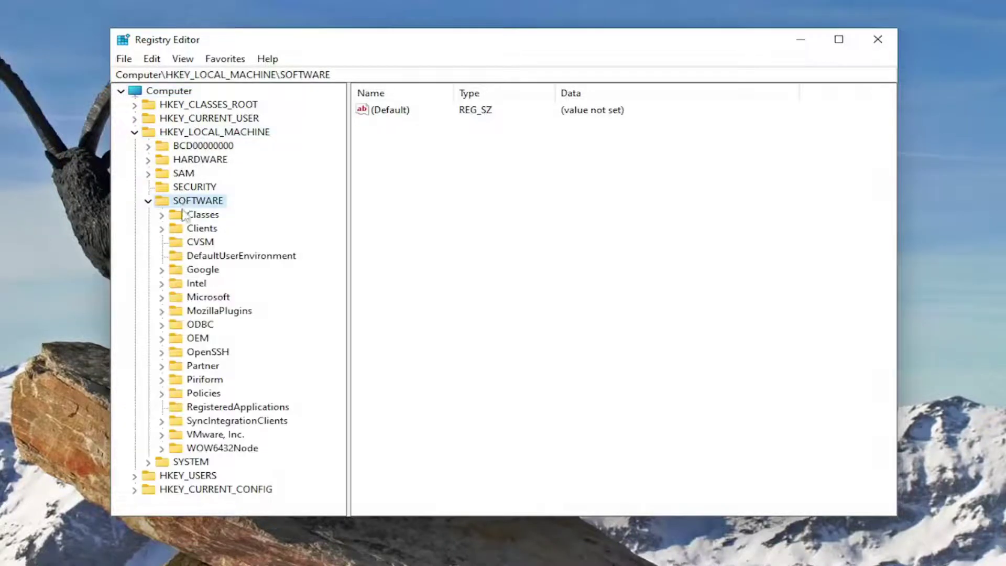
pyautogui.doubleClick(198, 289)
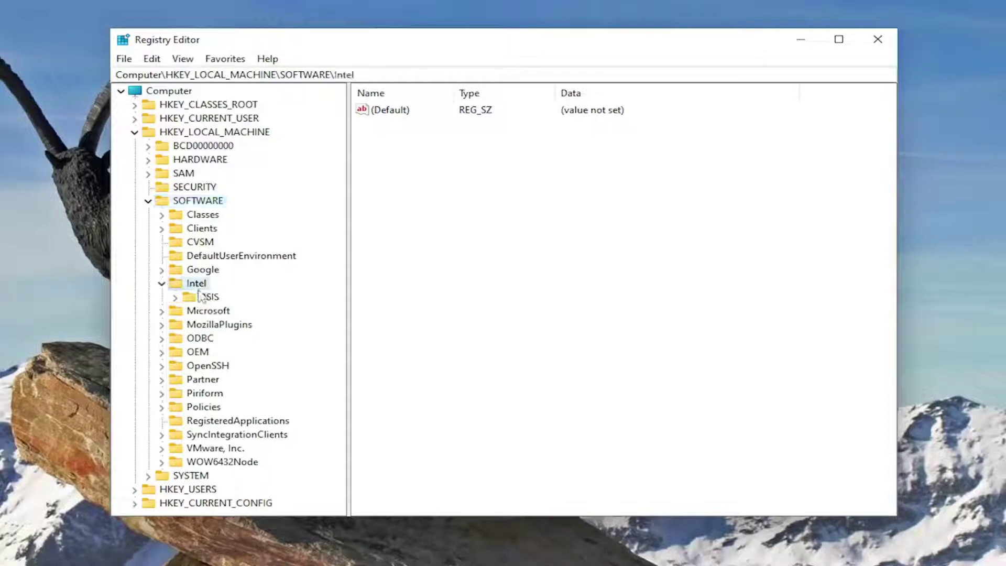
pyautogui.doubleClick(198, 289)
pyautogui.doubleClick(198, 297)
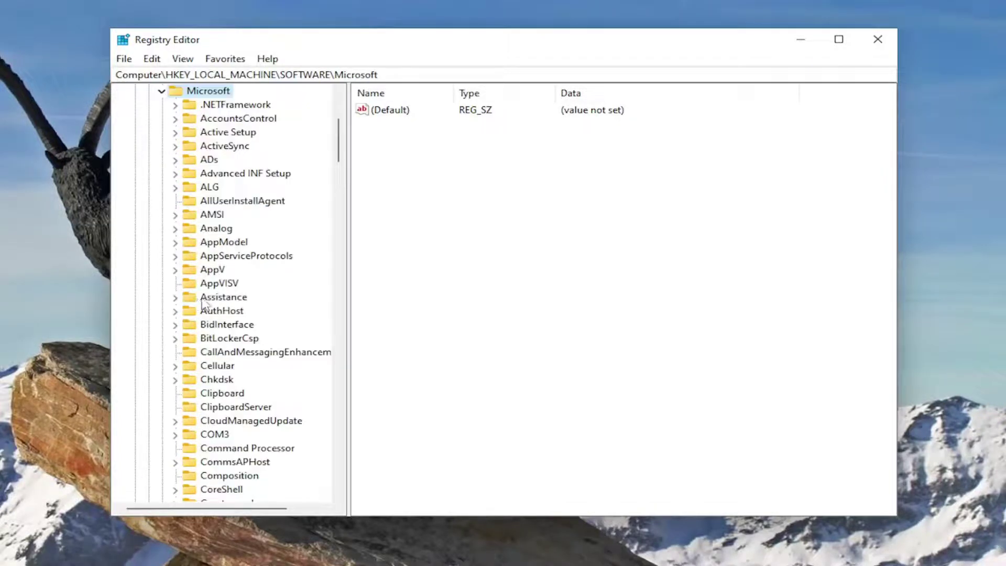
pyautogui.scroll(-18, 204, 301)
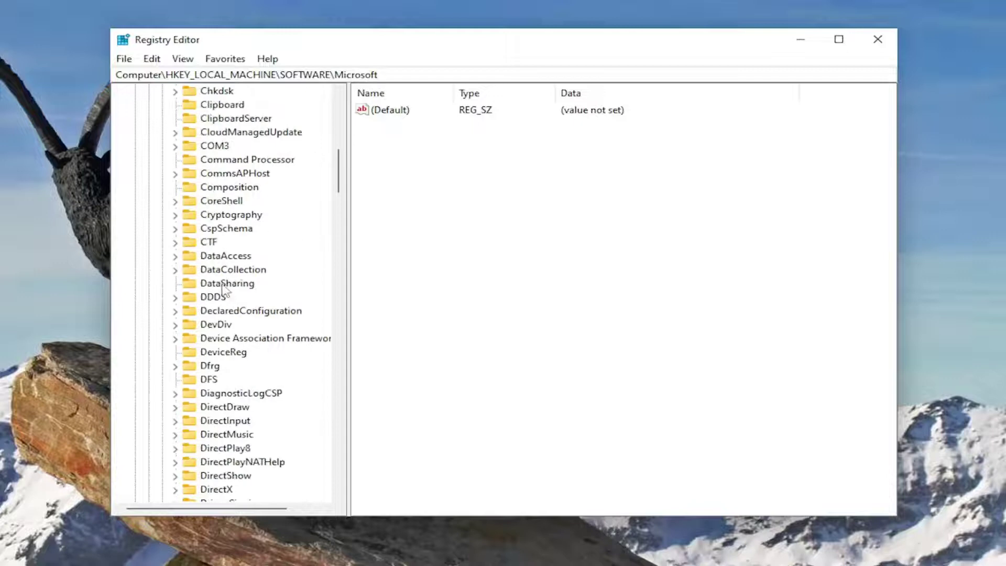
pyautogui.scroll(-20, 226, 286)
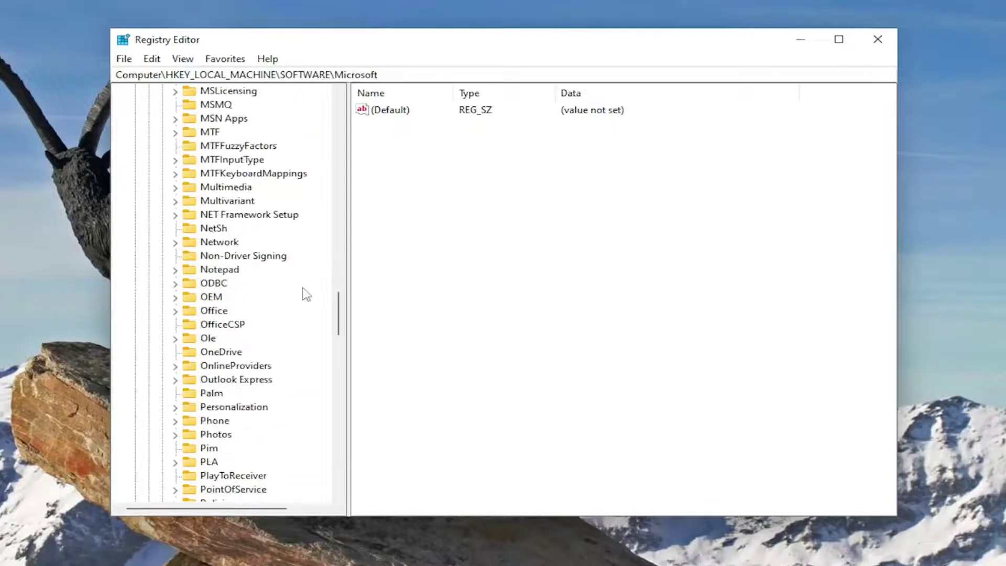
pyautogui.moveTo(338, 312); pyautogui.dragTo(338, 426)
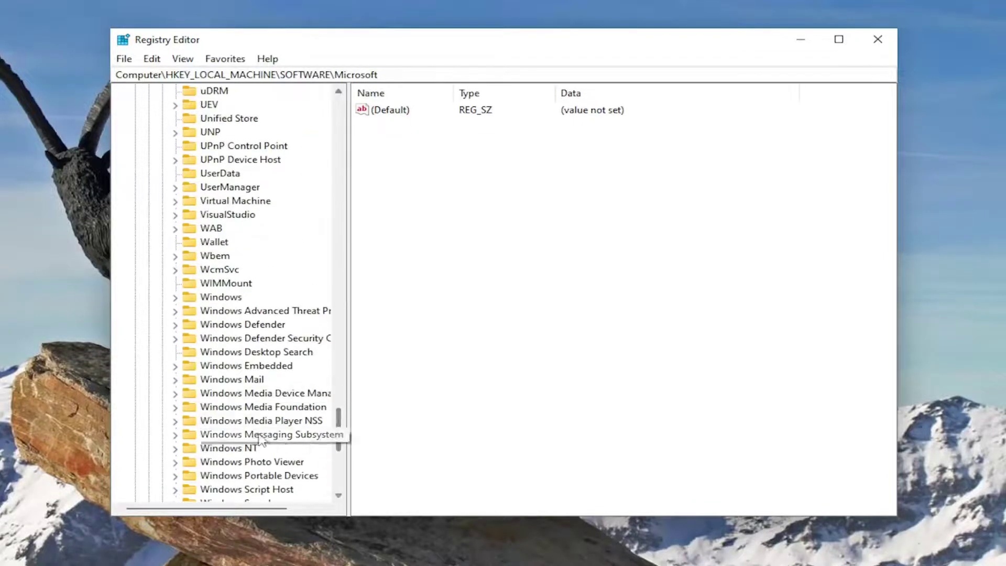
# Step: Expand Windows NT and CurrentVersion, then select the Winlogon key to list its values
pyautogui.doubleClick(245, 449)
pyautogui.scroll(-2, 238, 408)
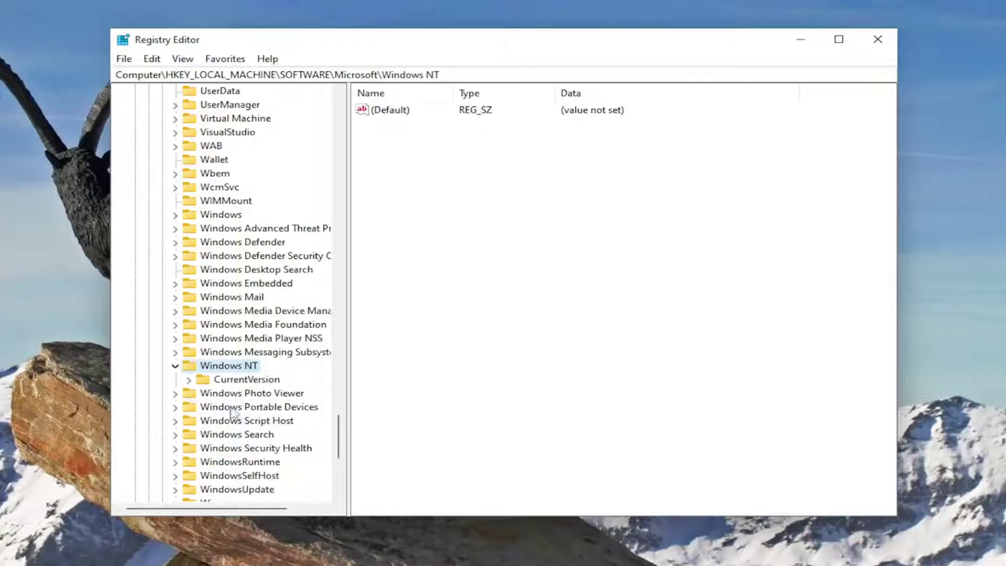
pyautogui.doubleClick(230, 381)
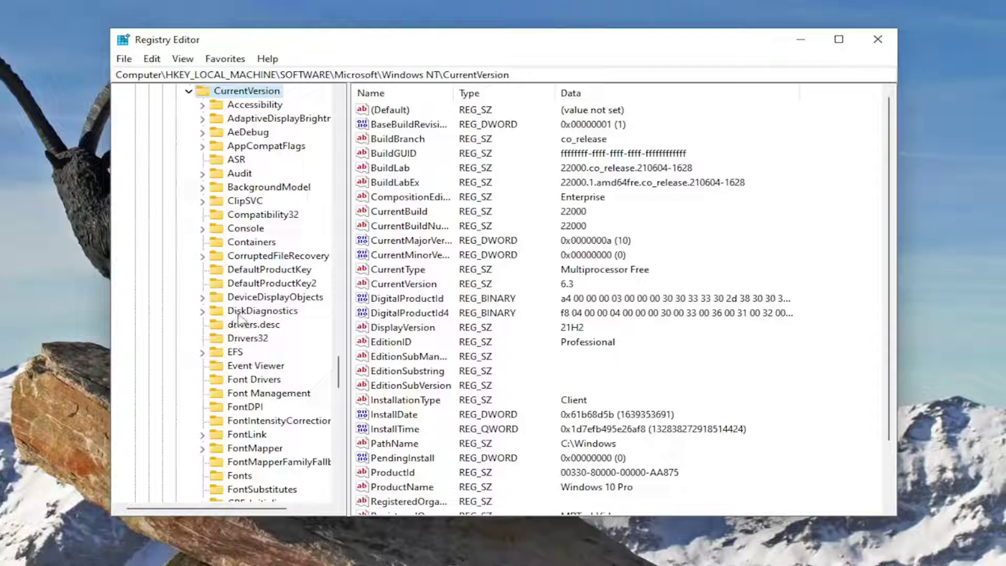
pyautogui.scroll(-7, 267, 399)
pyautogui.scroll(-13, 267, 394)
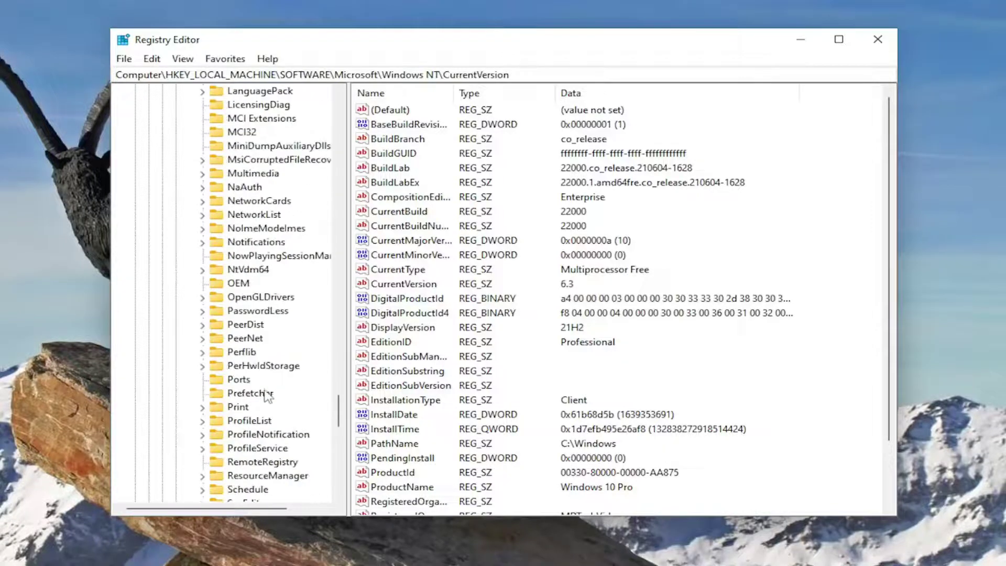
pyautogui.scroll(-1, 266, 397)
pyautogui.click(247, 448)
pyautogui.scroll(-2, 247, 435)
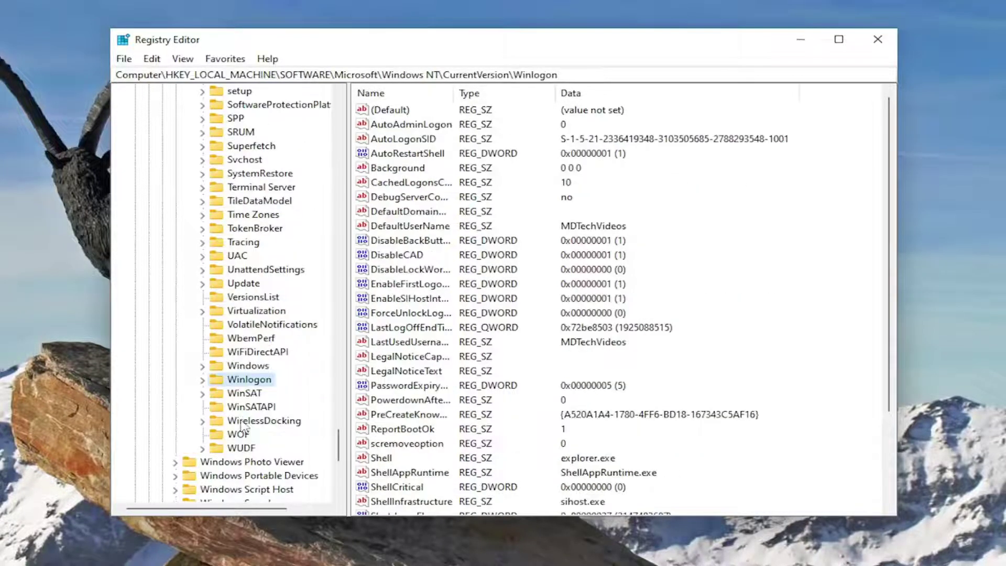
# Step: Expand Winlogon and GPExtensions, widen the tree, and select the {827D319E-6EAC-11D2-A4EA-00C04F79F83A} key
pyautogui.doubleClick(240, 386)
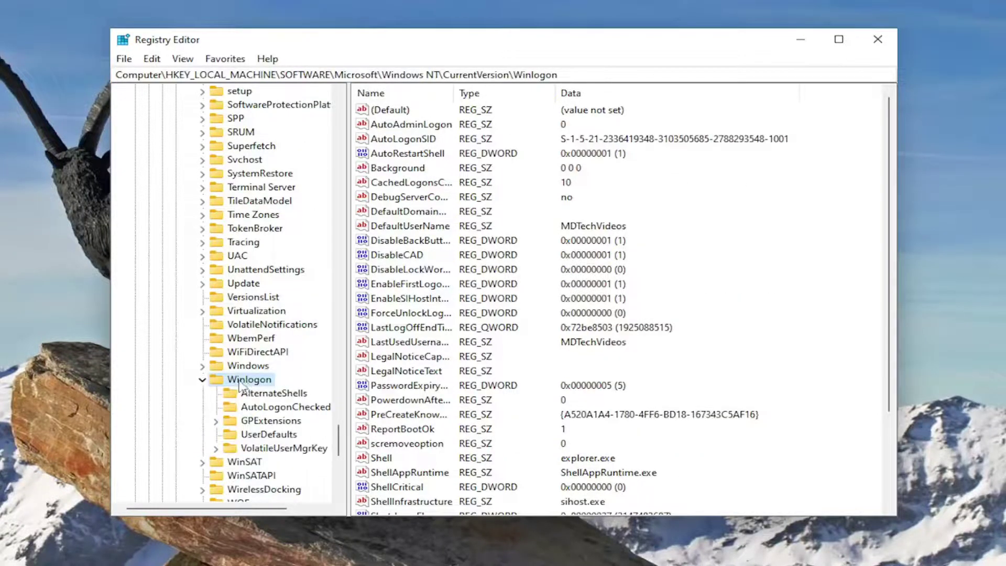
pyautogui.doubleClick(276, 421)
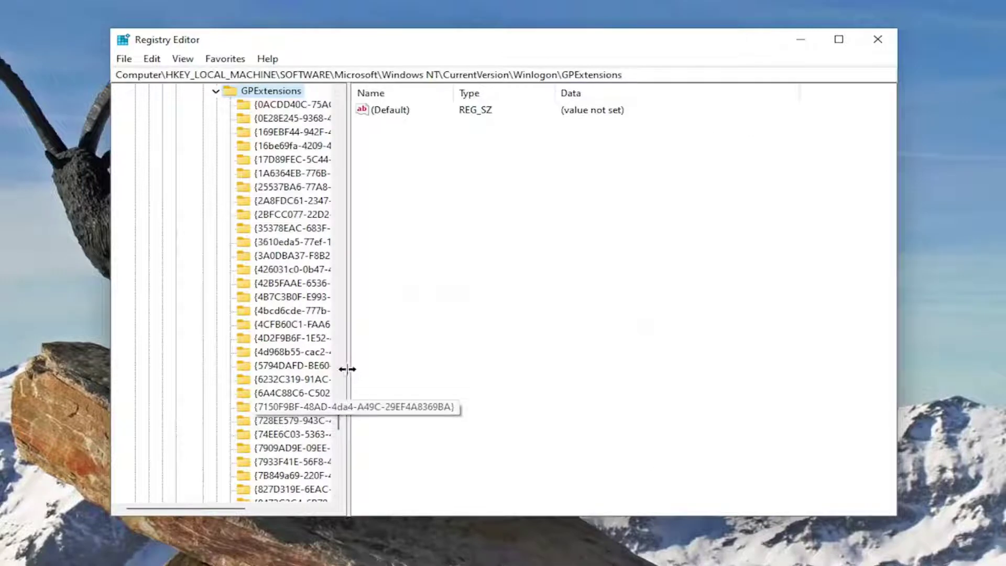
pyautogui.moveTo(347, 369); pyautogui.dragTo(417, 370)
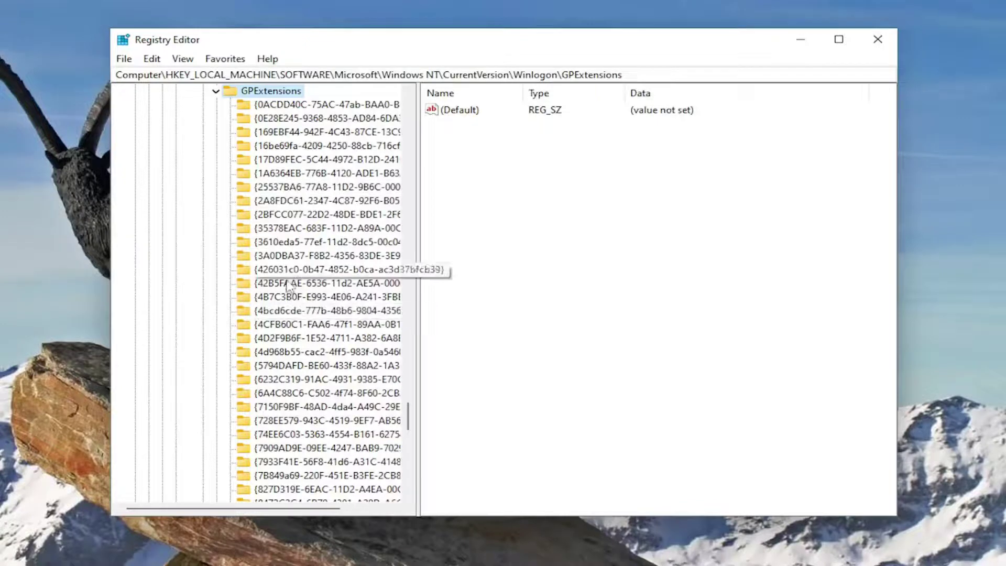
pyautogui.click(272, 490)
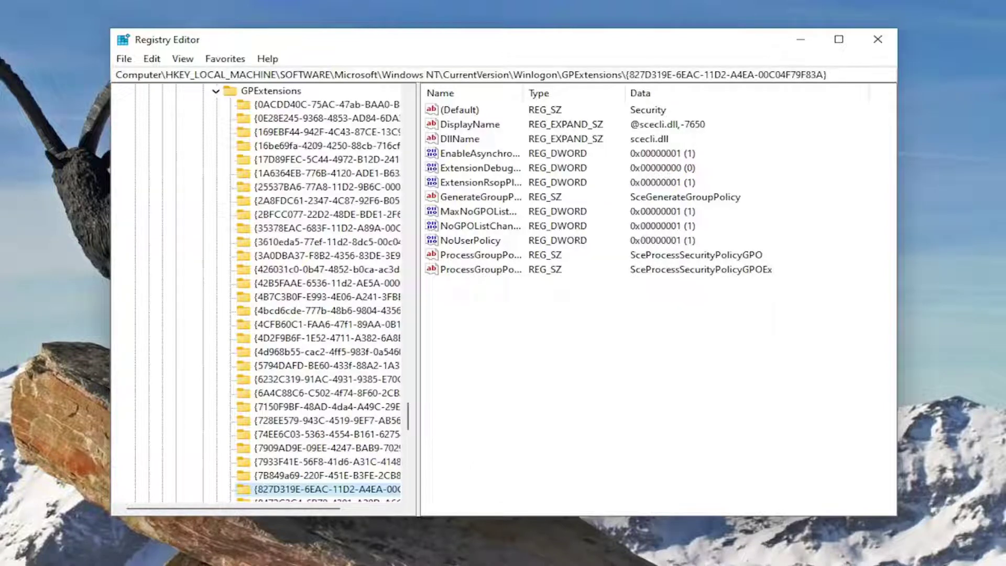
# Step: Widen the Name column and set ExtensionDebugLevel's value data to 0
pyautogui.doubleClick(523, 93)
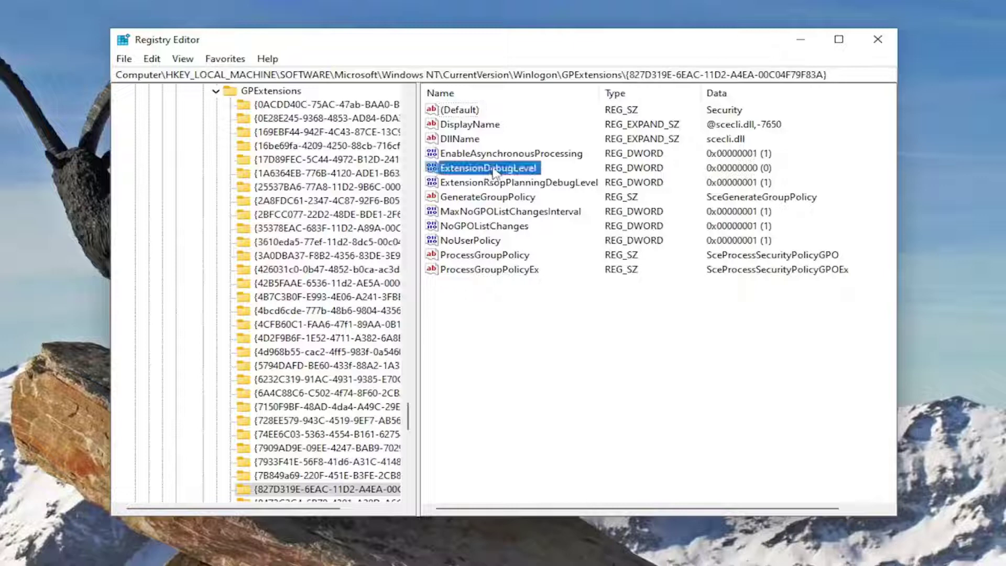
pyautogui.doubleClick(488, 168)
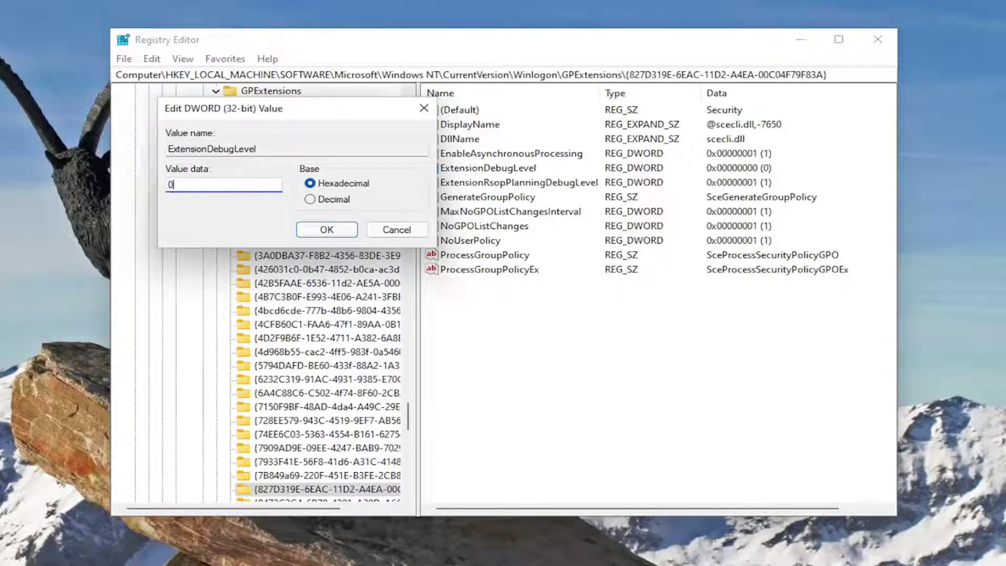
pyautogui.click(328, 229)
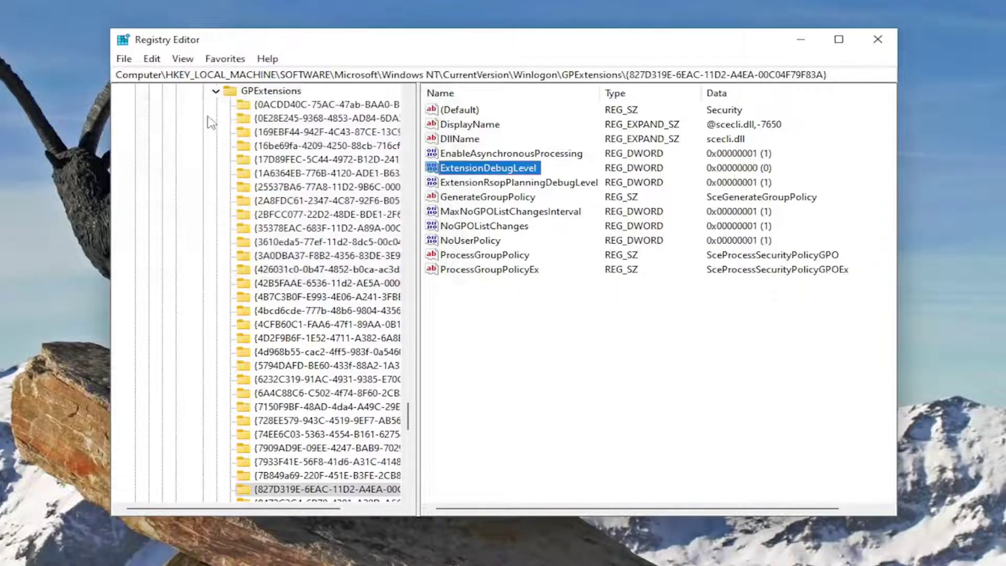
# Step: Collapse GPExtensions, Winlogon, Microsoft, SOFTWARE and HKEY_LOCAL_MACHINE back to the root hives
pyautogui.scroll(2, 213, 126)
pyautogui.click(214, 173)
pyautogui.click(202, 133)
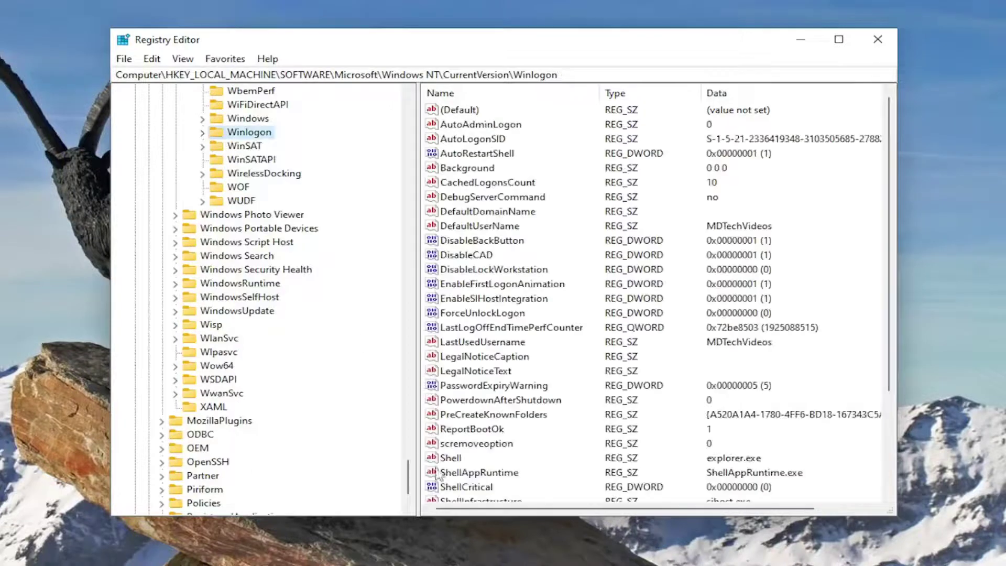
pyautogui.moveTo(409, 477); pyautogui.dragTo(408, 130)
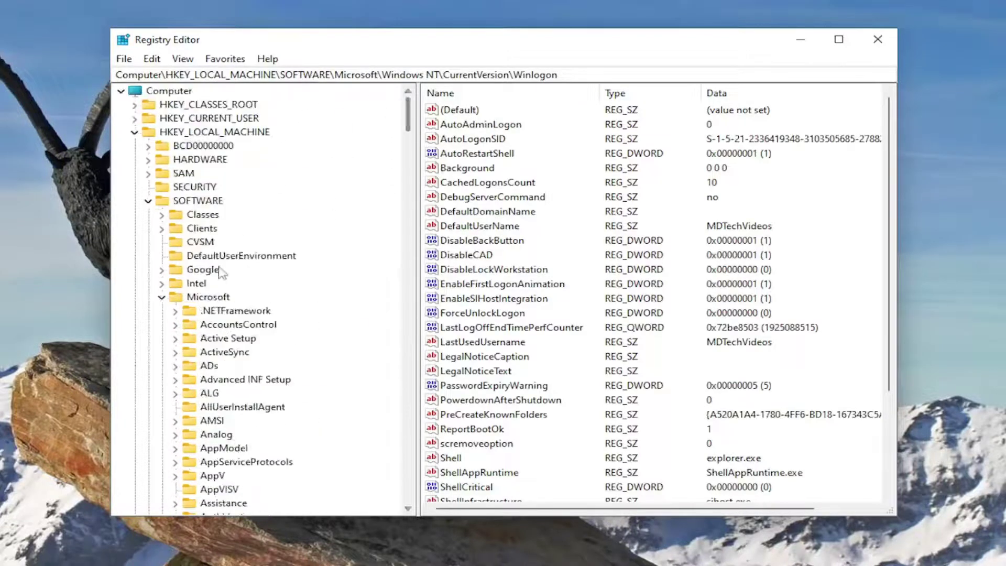
pyautogui.click(161, 297)
pyautogui.click(148, 201)
pyautogui.click(135, 132)
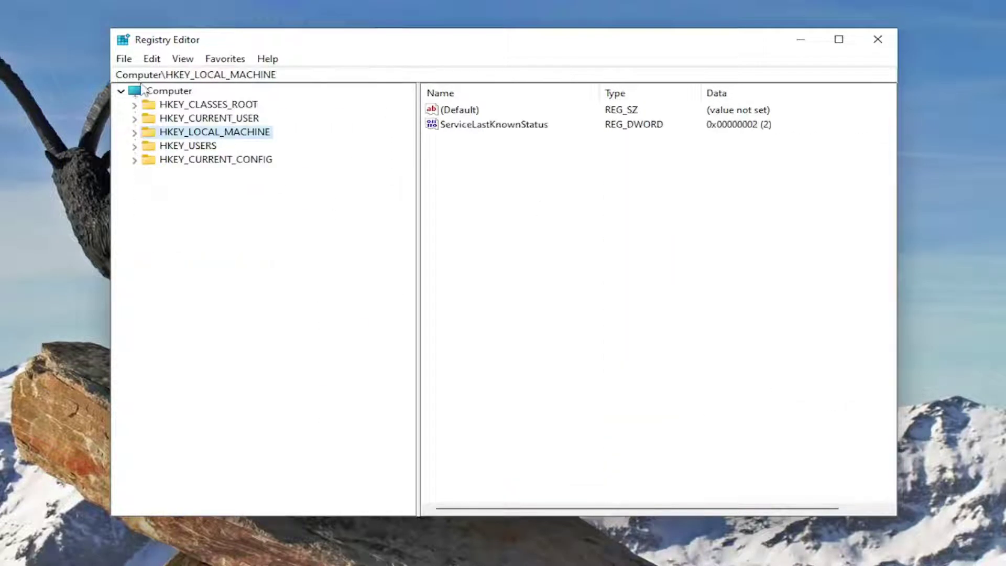